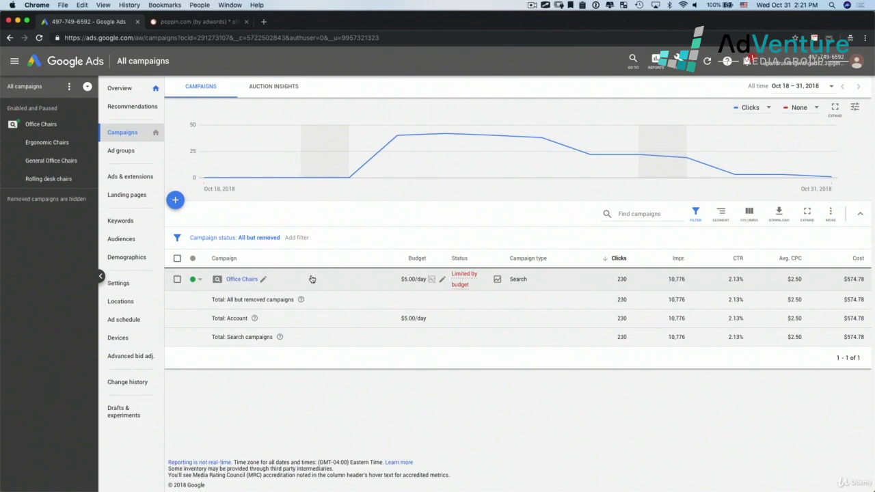
Step: Open Keyword Planner from the Tools menu, dismissing the go-to-page search box
{"action": "key", "text": "g"}
{"action": "key", "text": "t"}
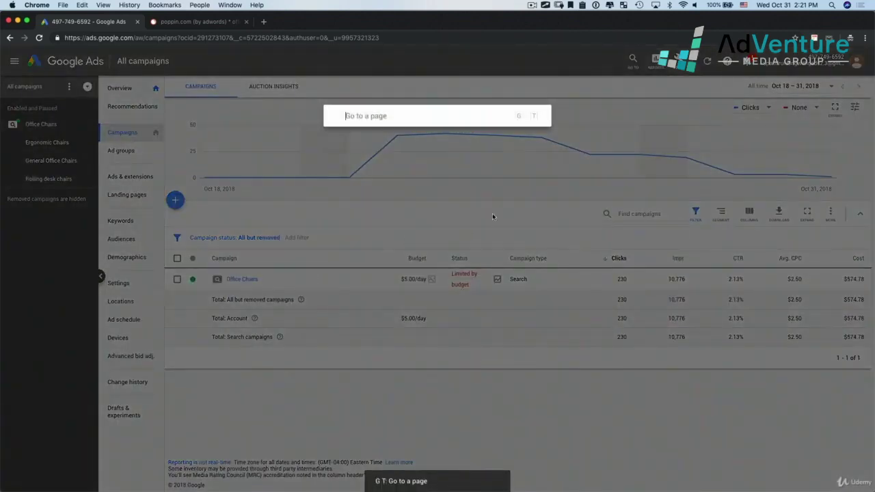
{"action": "left_click", "coordinate": [492, 213]}
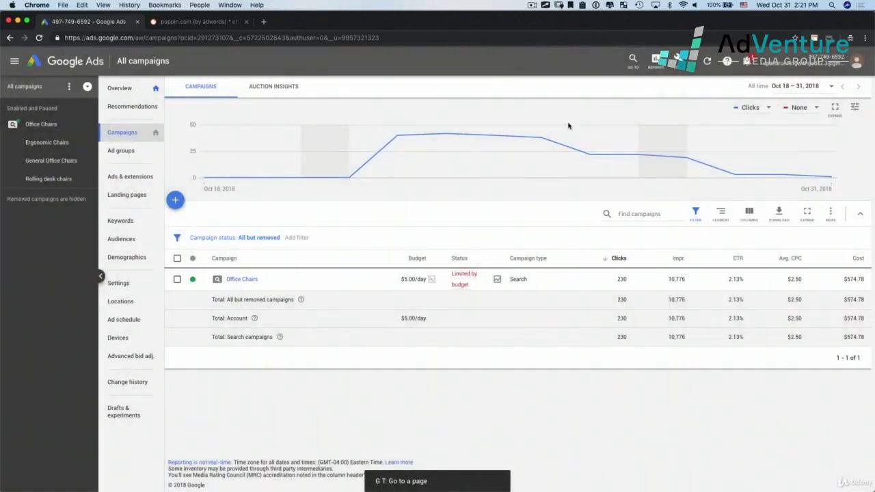
{"action": "left_click", "coordinate": [676, 61]}
{"action": "left_click", "coordinate": [325, 109]}
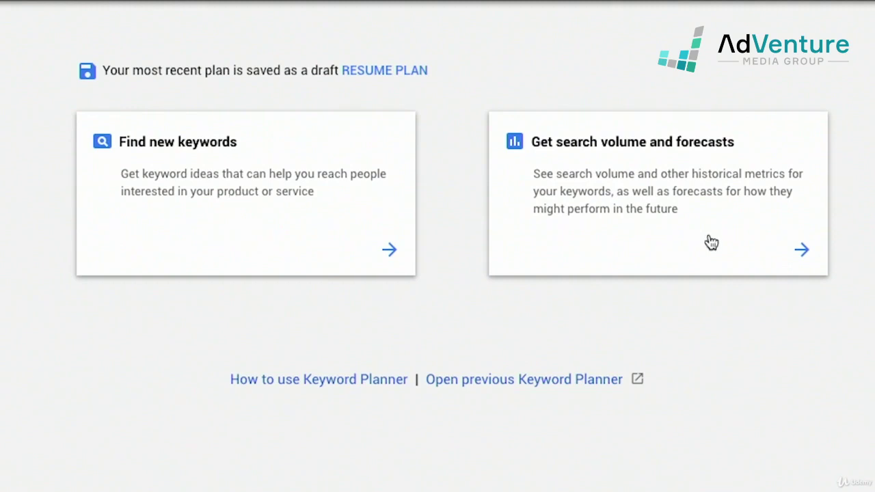
Step: Forecast office chairs, desk chairs, white office chairs, ergonomic office chairs and swivel chairs
{"action": "left_click", "coordinate": [621, 156]}
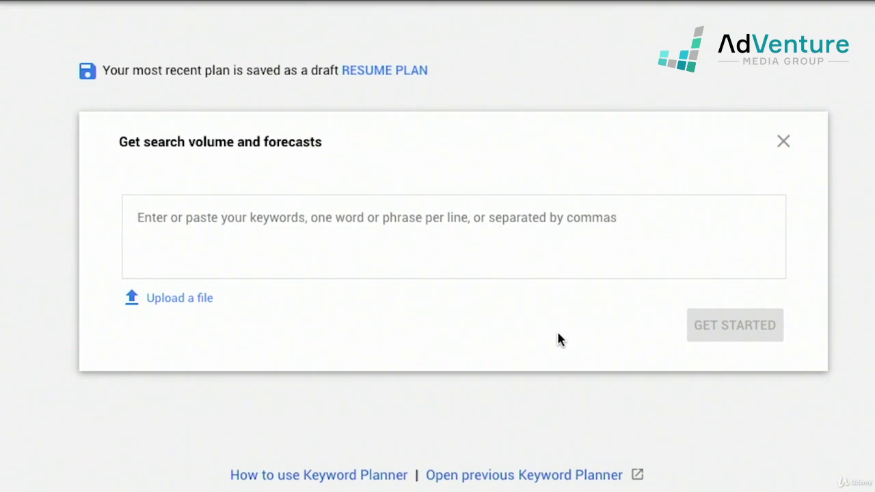
{"action": "type", "text": "office"}
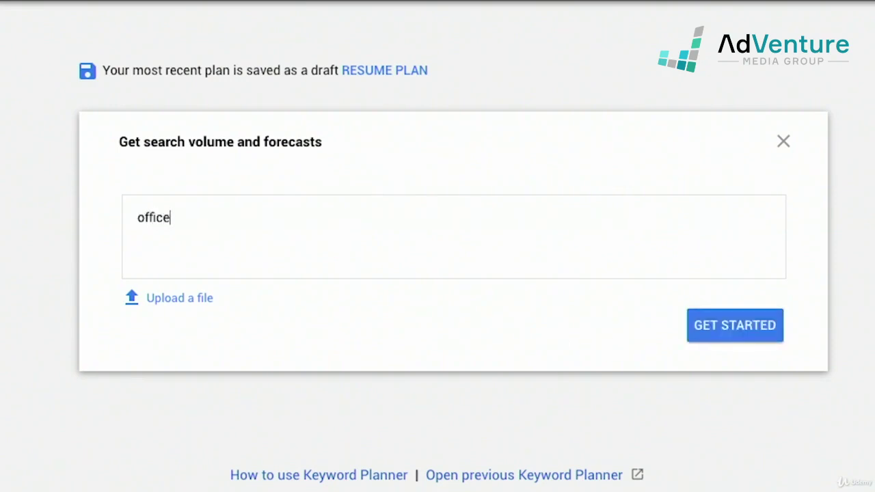
{"action": "type", "text": " cha"}
{"action": "key", "text": "BackSpace"}
{"action": "type", "text": "hairs, deks"}
{"action": "key", "text": "BackSpace"}
{"action": "key", "text": "BackSpace"}
{"action": "type", "text": "sk "}
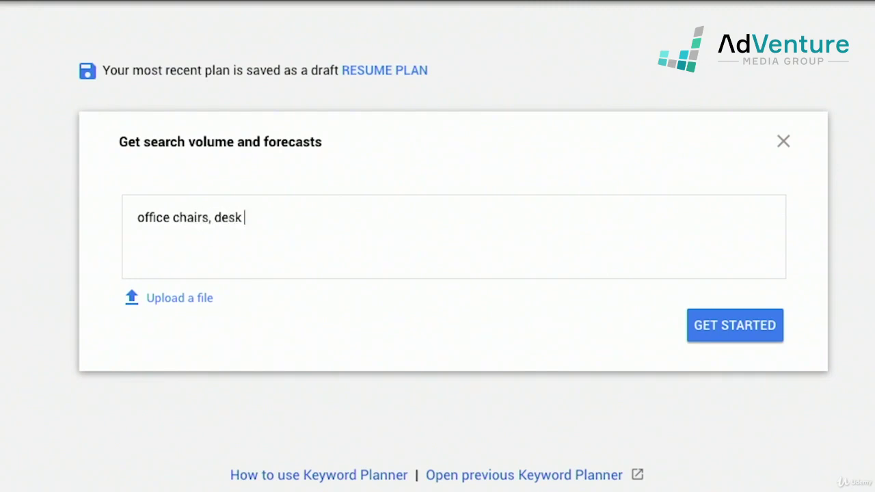
{"action": "type", "text": "chairs, white office chai"}
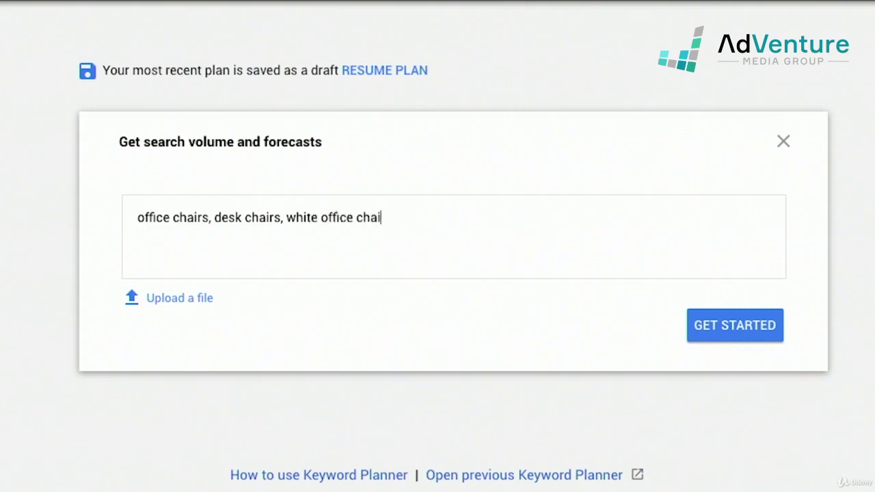
{"action": "type", "text": "rs, ergonomic"}
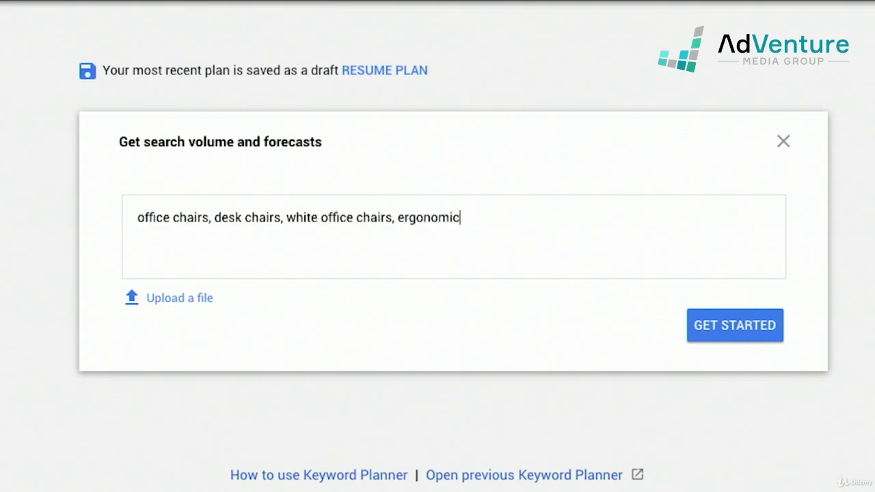
{"action": "type", "text": " office chairs, "}
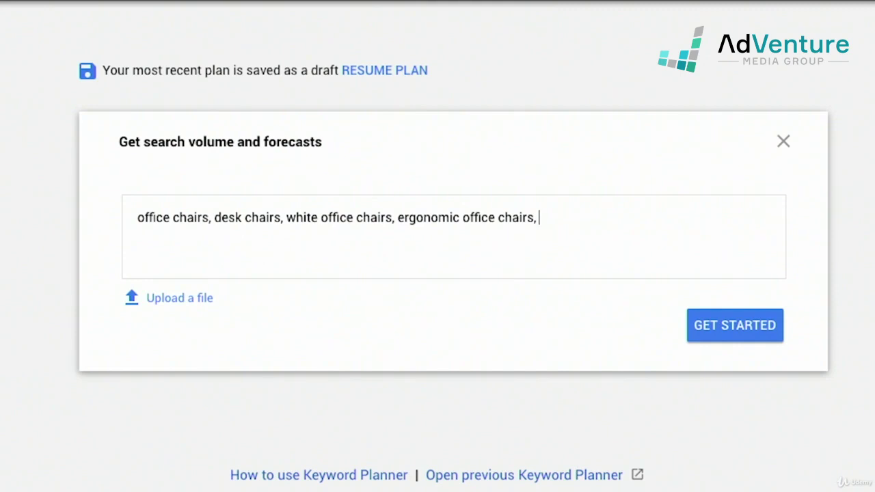
{"action": "type", "text": "w"}
{"action": "key", "text": "BackSpace"}
{"action": "type", "text": "=s"}
{"action": "key", "text": "BackSpace"}
{"action": "key", "text": "BackSpace"}
{"action": "type", "text": "swivel chairs"}
{"action": "left_click", "coordinate": [751, 345]}
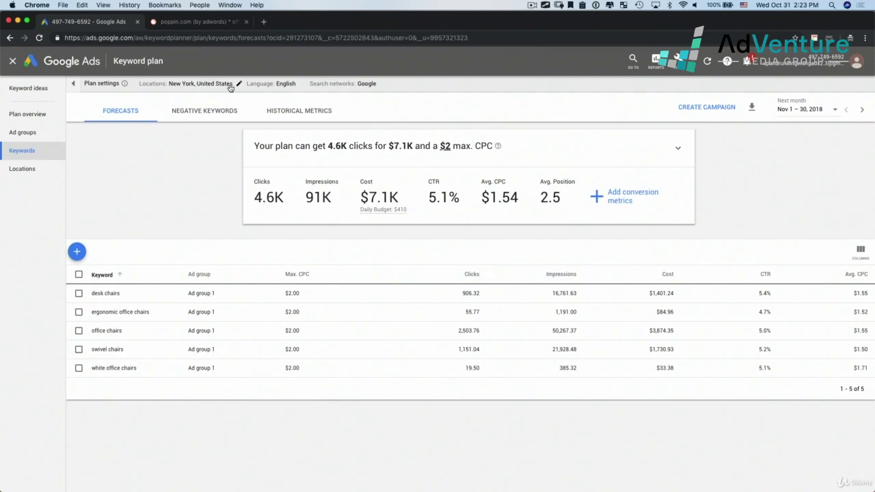
Step: Replace New York with United States as the plan's only target location
{"action": "left_click", "coordinate": [239, 84]}
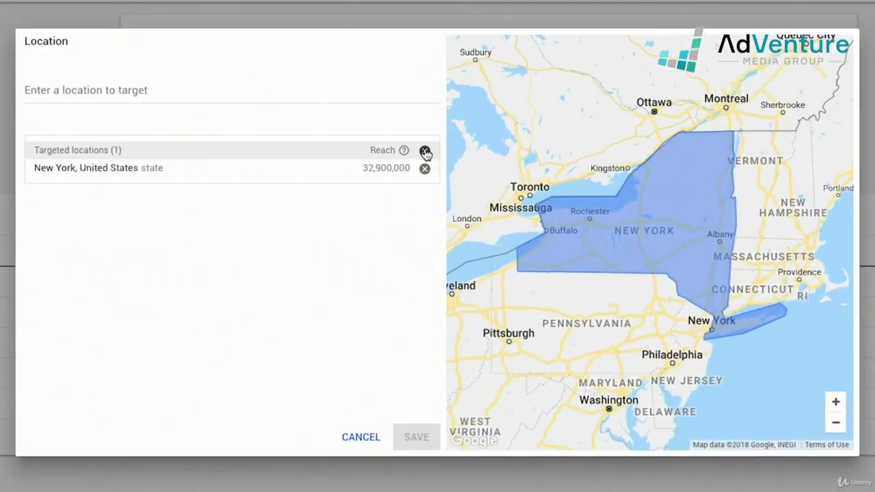
{"action": "left_click", "coordinate": [425, 151]}
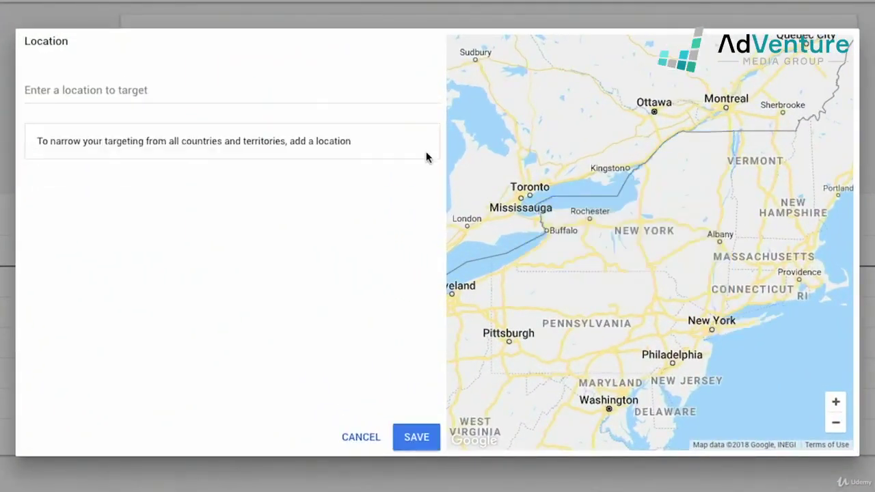
{"action": "left_click", "coordinate": [144, 95]}
{"action": "type", "text": "united s"}
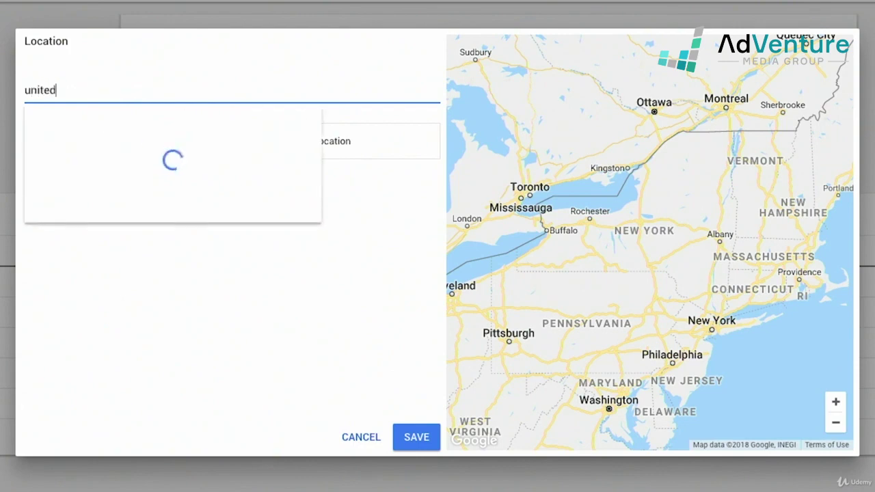
{"action": "left_click", "coordinate": [428, 132]}
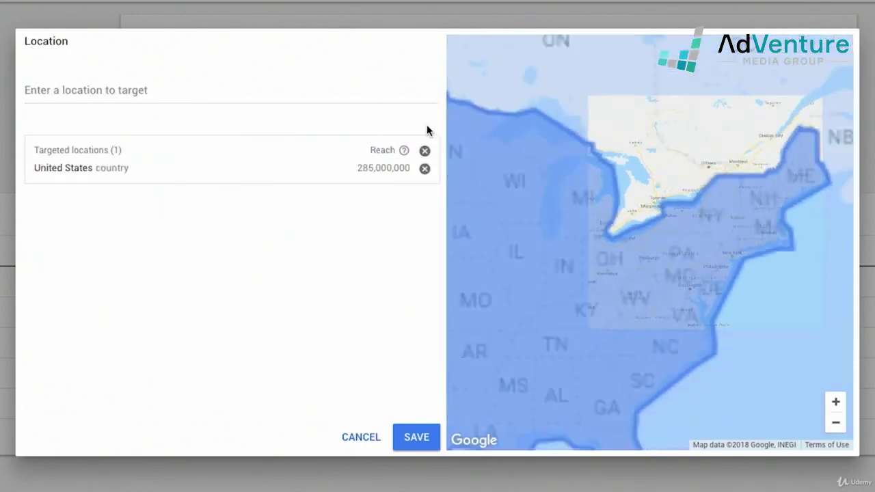
{"action": "left_click", "coordinate": [422, 436]}
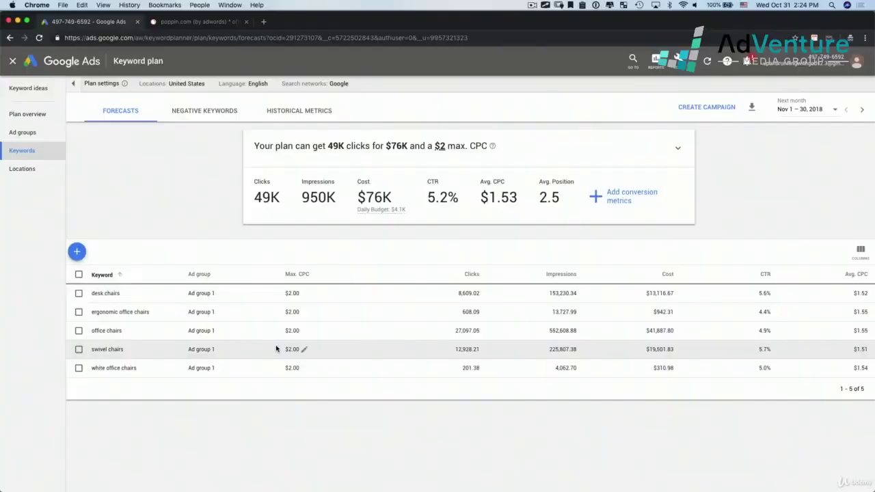
Step: Sort the keyword table by the Clicks column, highest first
{"action": "left_click", "coordinate": [473, 274]}
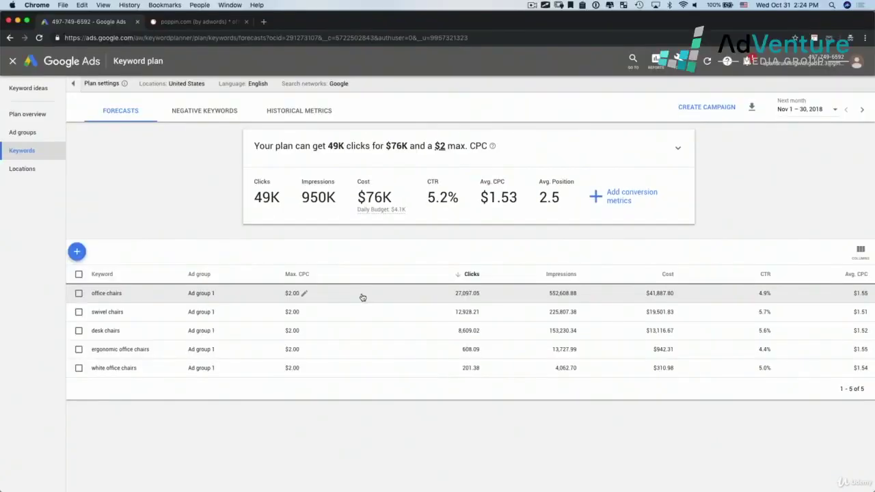
Step: Set the office chairs max CPC bid to $0.30, after first trying $4.00
{"action": "left_click", "coordinate": [303, 294]}
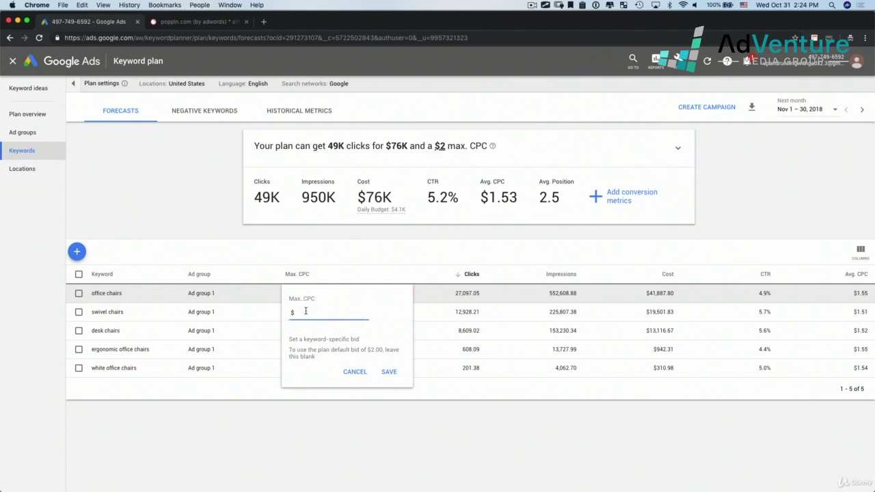
{"action": "type", "text": "4"}
{"action": "left_click", "coordinate": [388, 372]}
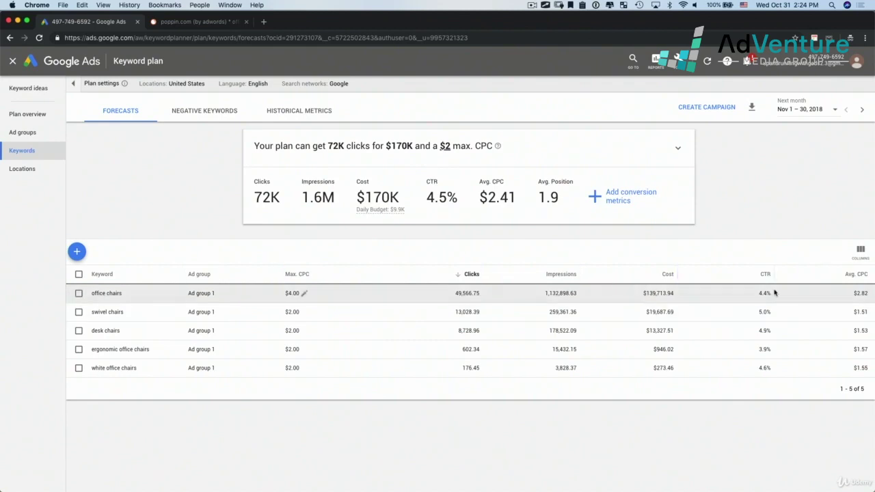
{"action": "left_click_drag", "start_coordinate": [644, 295], "coordinate": [668, 295]}
{"action": "left_click", "coordinate": [306, 295]}
{"action": "left_click", "coordinate": [305, 296]}
{"action": "type", "text": "0.30"}
{"action": "left_click", "coordinate": [389, 372]}
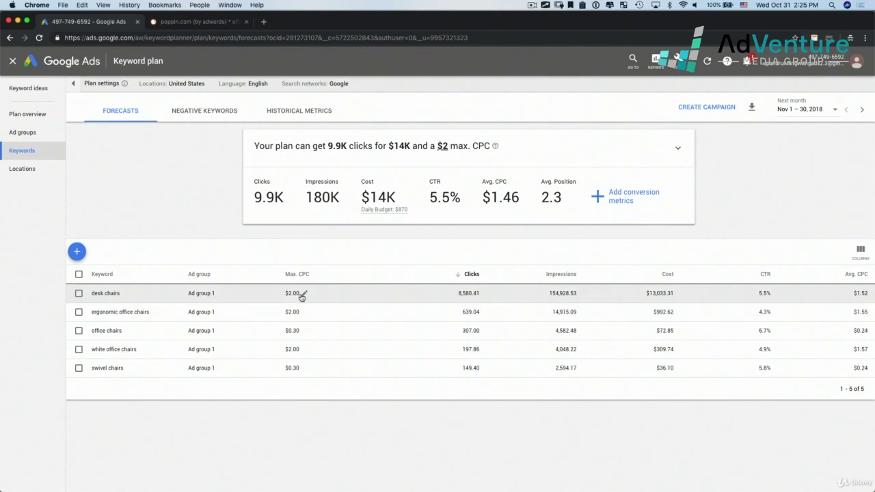
Step: Set the desk chairs max CPC bid to $1.00 and check its cost figure
{"action": "left_click", "coordinate": [301, 297]}
{"action": "left_click", "coordinate": [315, 319]}
{"action": "type", "text": "1"}
{"action": "left_click", "coordinate": [388, 371]}
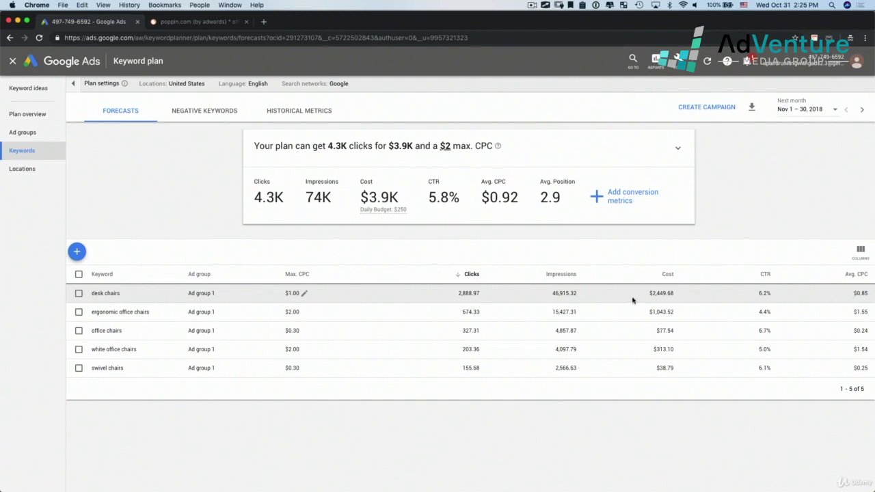
{"action": "left_click_drag", "start_coordinate": [645, 294], "coordinate": [681, 294]}
{"action": "left_click", "coordinate": [682, 293]}
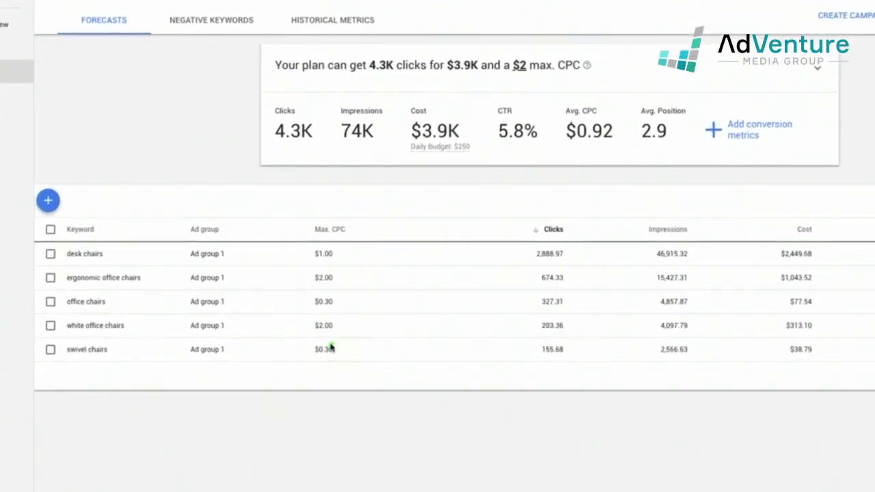
{"action": "left_click_drag", "start_coordinate": [385, 346], "coordinate": [375, 321]}
{"action": "mouse_move", "coordinate": [365, 258]}
{"action": "left_mouse_down"}
{"action": "mouse_move", "coordinate": [346, 278]}
{"action": "mouse_move", "coordinate": [386, 254]}
{"action": "mouse_move", "coordinate": [338, 258]}
{"action": "left_mouse_up"}
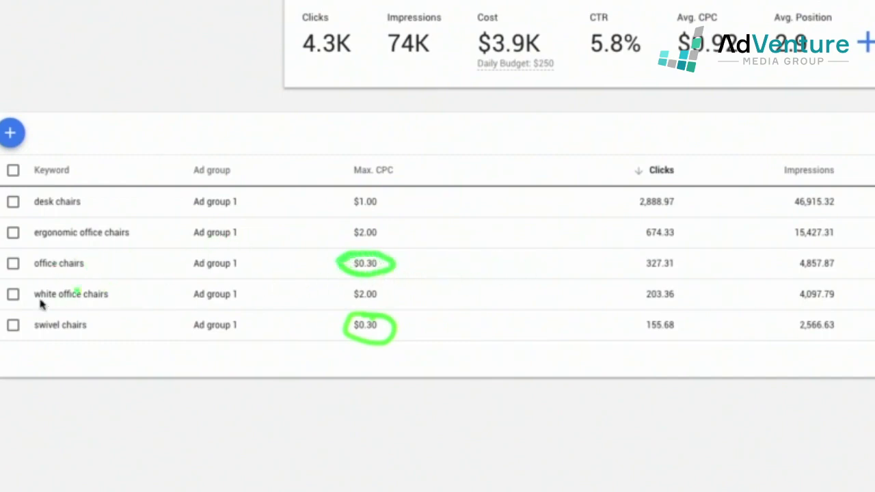
{"action": "mouse_move", "coordinate": [664, 262]}
{"action": "left_mouse_down"}
{"action": "mouse_move", "coordinate": [638, 257]}
{"action": "mouse_move", "coordinate": [658, 270]}
{"action": "left_mouse_up"}
{"action": "mouse_move", "coordinate": [670, 324]}
{"action": "left_mouse_down"}
{"action": "mouse_move", "coordinate": [640, 329]}
{"action": "mouse_move", "coordinate": [691, 318]}
{"action": "left_mouse_up"}
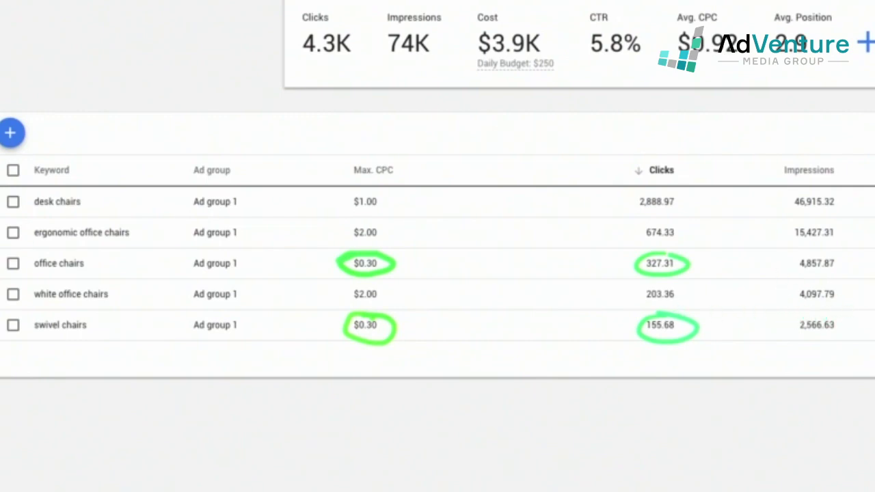
{"action": "left_click_drag", "start_coordinate": [793, 301], "coordinate": [800, 304]}
{"action": "left_click_drag", "start_coordinate": [779, 349], "coordinate": [760, 323]}
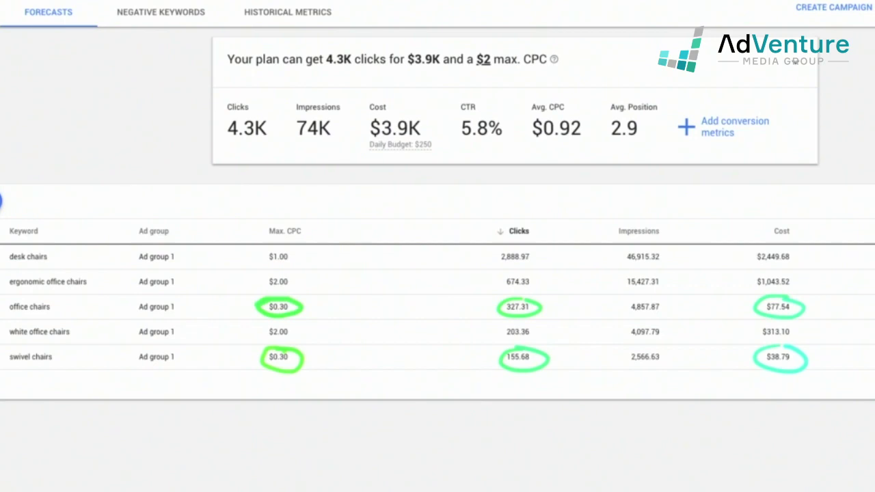
{"action": "mouse_move", "coordinate": [861, 369]}
{"action": "left_mouse_down"}
{"action": "mouse_move", "coordinate": [848, 377]}
{"action": "mouse_move", "coordinate": [862, 362]}
{"action": "left_mouse_up"}
{"action": "mouse_move", "coordinate": [872, 329]}
{"action": "left_mouse_down"}
{"action": "mouse_move", "coordinate": [849, 323]}
{"action": "mouse_move", "coordinate": [844, 342]}
{"action": "left_mouse_up"}
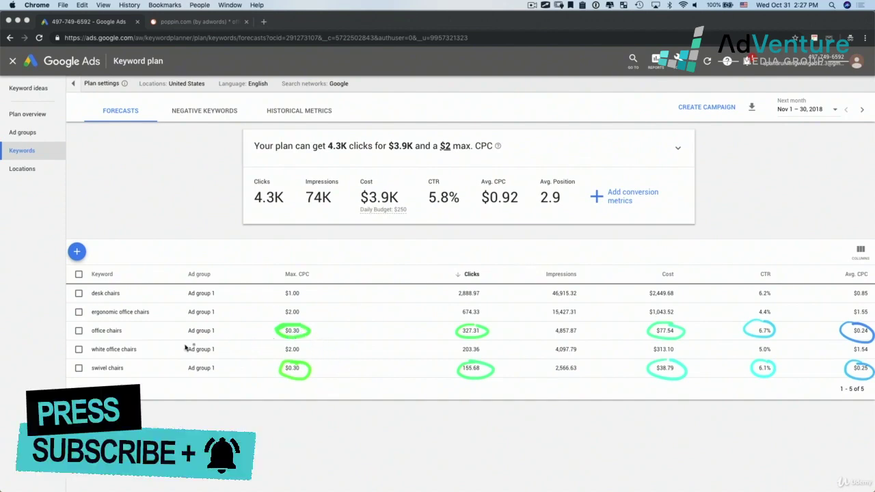
{"action": "left_click_drag", "start_coordinate": [92, 337], "coordinate": [134, 336]}
{"action": "mouse_move", "coordinate": [324, 329]}
{"action": "left_mouse_down"}
{"action": "mouse_move", "coordinate": [348, 339]}
{"action": "mouse_move", "coordinate": [326, 337]}
{"action": "left_mouse_up"}
{"action": "left_click", "coordinate": [404, 327]}
{"action": "mouse_move", "coordinate": [495, 326]}
{"action": "left_mouse_down"}
{"action": "mouse_move", "coordinate": [530, 340]}
{"action": "mouse_move", "coordinate": [513, 322]}
{"action": "left_mouse_up"}
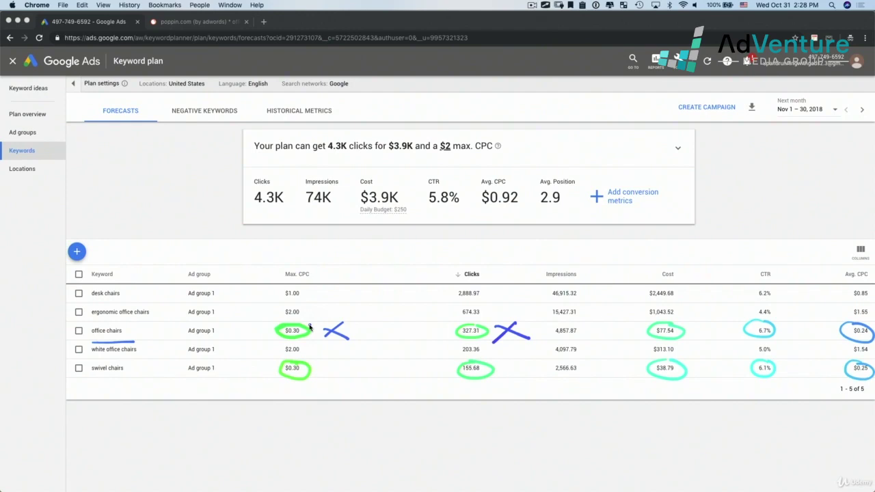
{"action": "key", "text": "Escape"}
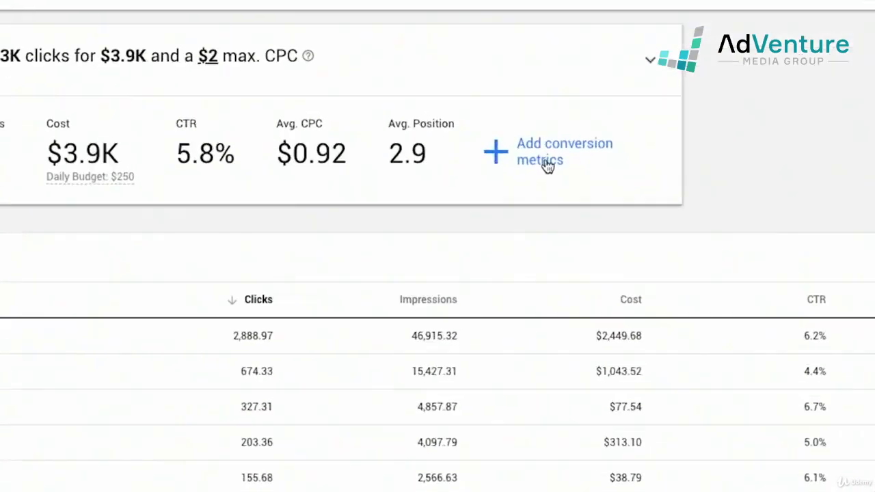
Step: Choose Add conversion metrics on the forecast summary card
{"action": "left_click", "coordinate": [623, 204]}
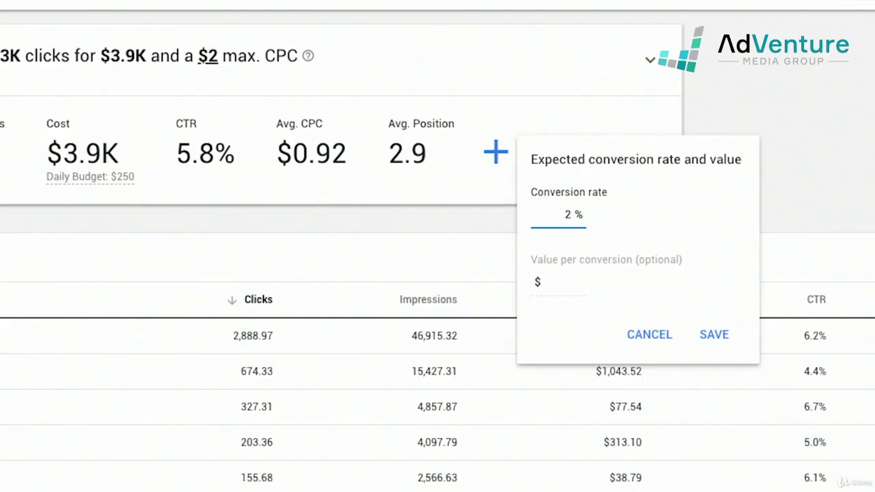
{"action": "left_click", "coordinate": [574, 275]}
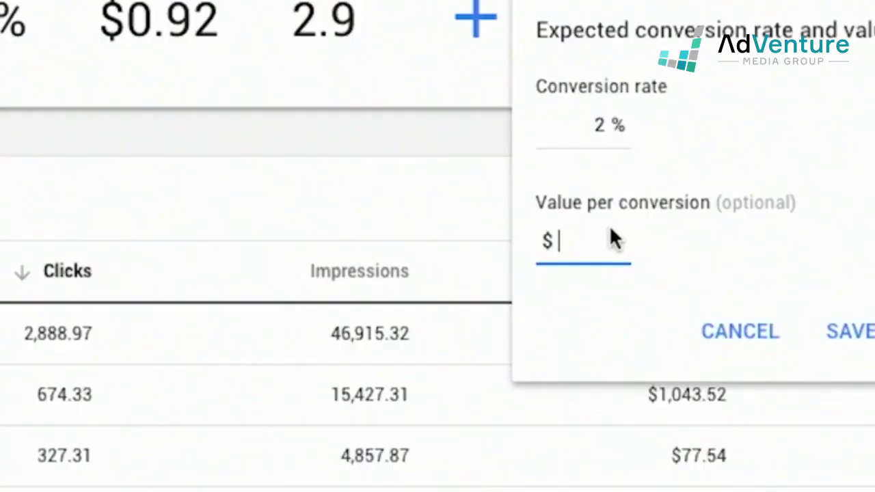
Step: Save a $350 value per conversion, then highlight the 80 conversions, $46 CPA and $28K value
{"action": "type", "text": "350"}
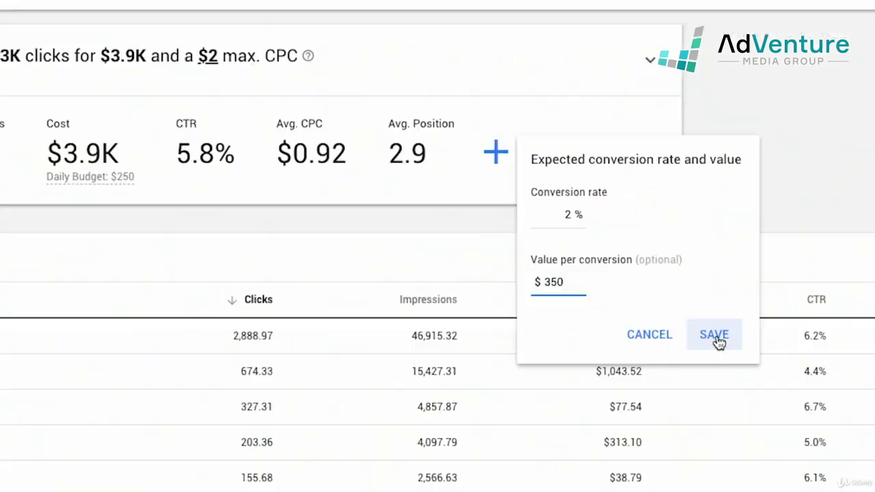
{"action": "left_click", "coordinate": [854, 335]}
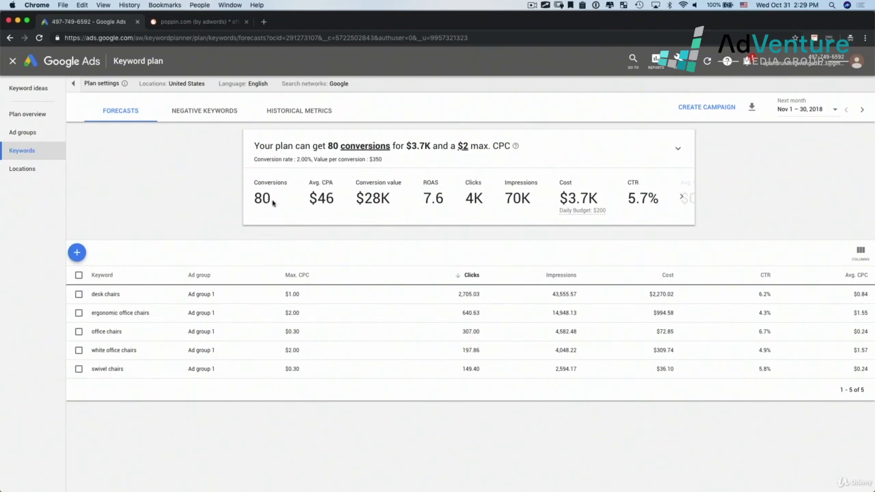
{"action": "left_click_drag", "start_coordinate": [272, 202], "coordinate": [252, 202]}
{"action": "left_click_drag", "start_coordinate": [335, 200], "coordinate": [317, 198]}
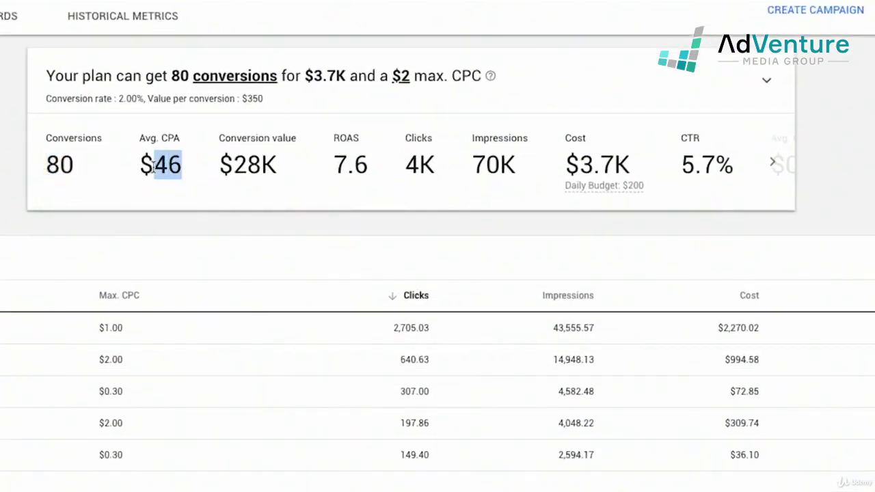
{"action": "left_click_drag", "start_coordinate": [153, 164], "coordinate": [142, 167]}
{"action": "left_click_drag", "start_coordinate": [293, 171], "coordinate": [220, 166]}
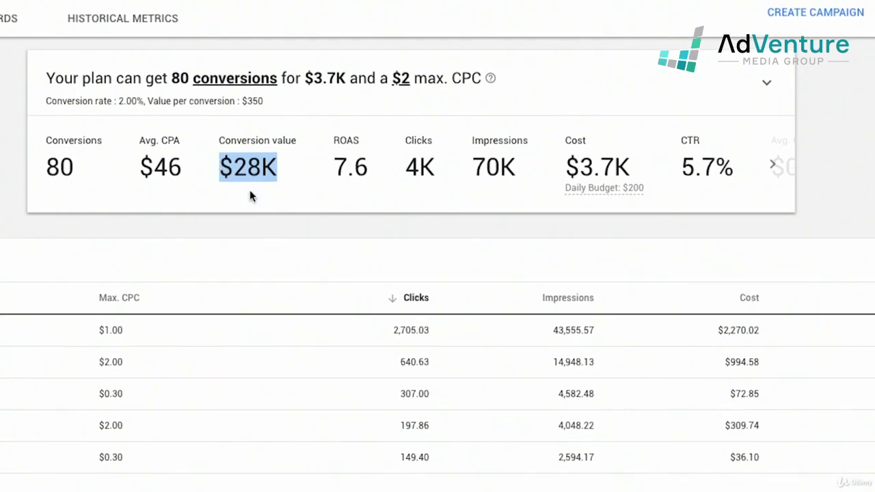
{"action": "left_click_drag", "start_coordinate": [376, 173], "coordinate": [338, 170]}
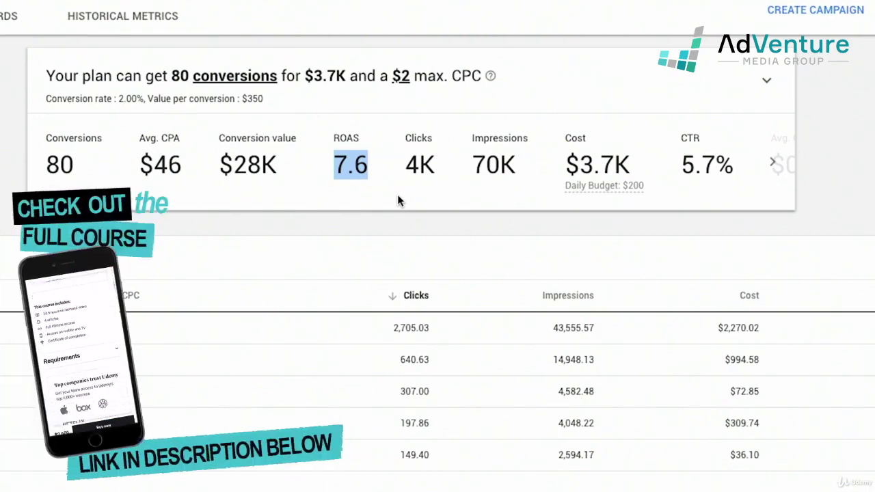
{"action": "left_click_drag", "start_coordinate": [566, 162], "coordinate": [628, 164]}
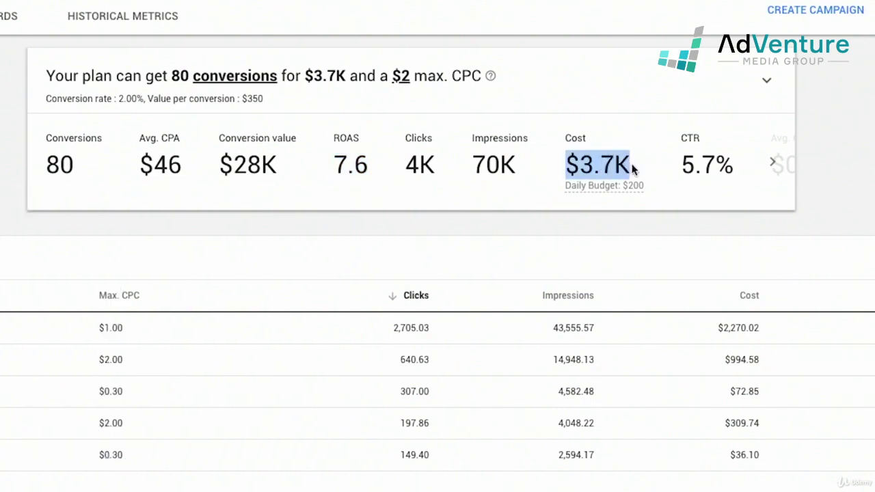
{"action": "left_click_drag", "start_coordinate": [219, 164], "coordinate": [381, 162]}
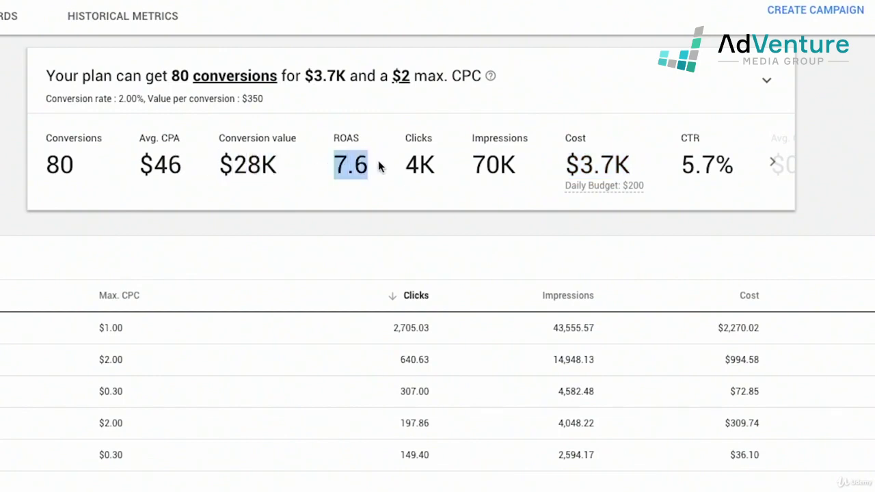
{"action": "left_click", "coordinate": [378, 160]}
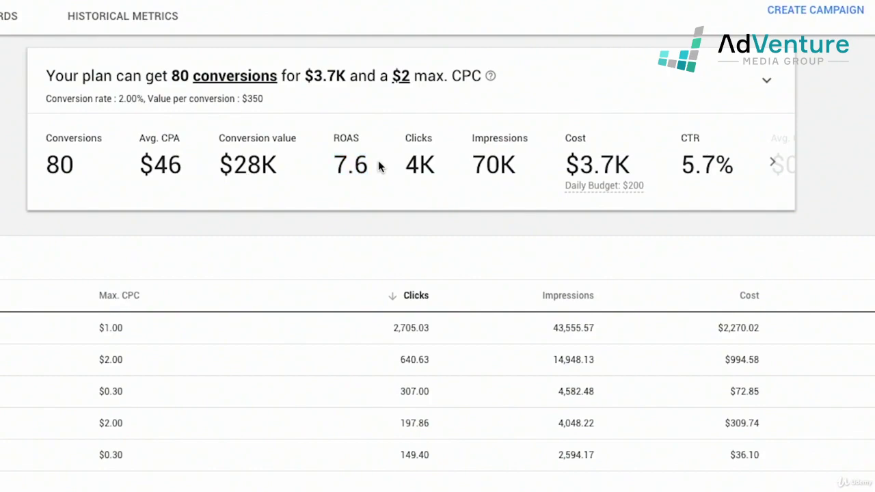